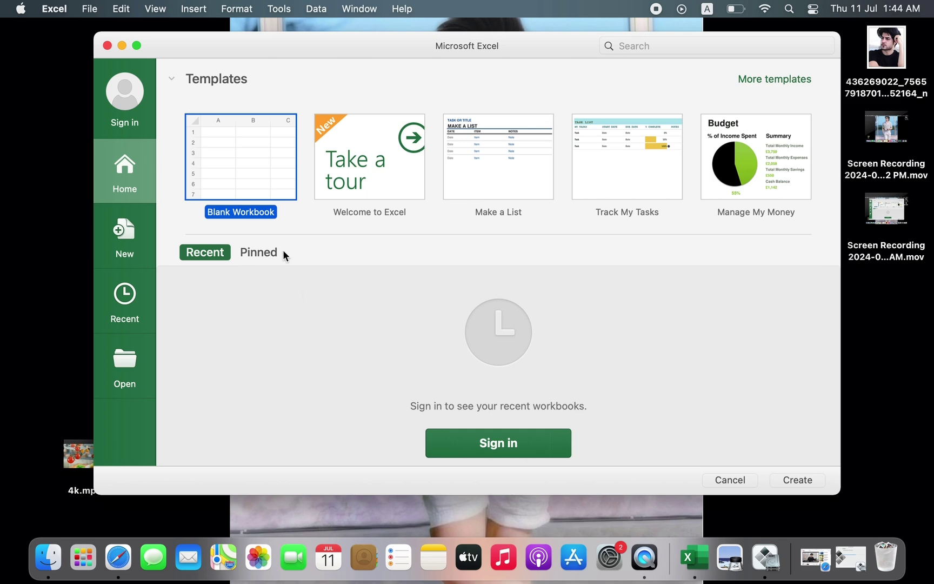
Step: Start a blank workbook and enter atee in G7 and 1234 in G8
{"action": "double_click", "coordinate": [259, 165]}
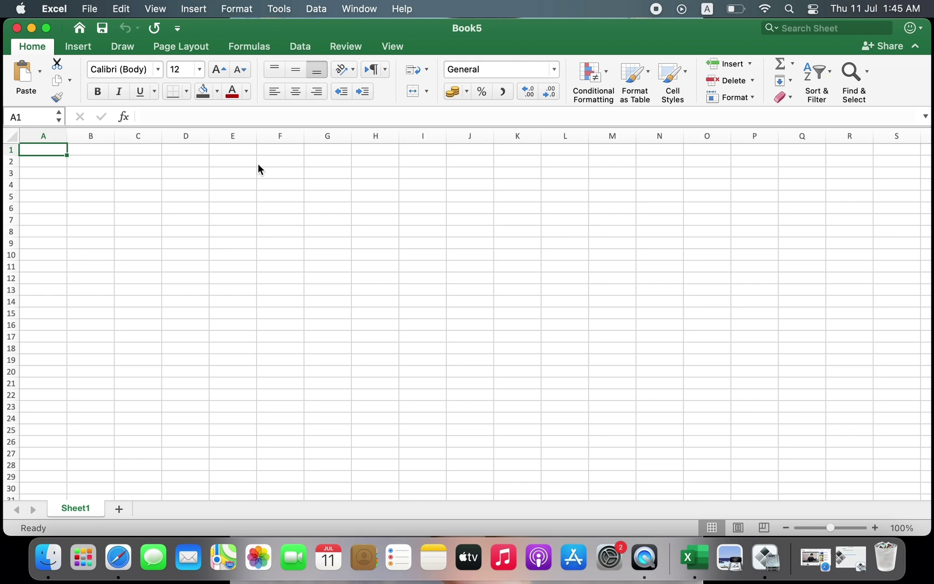
{"action": "left_click", "coordinate": [338, 232]}
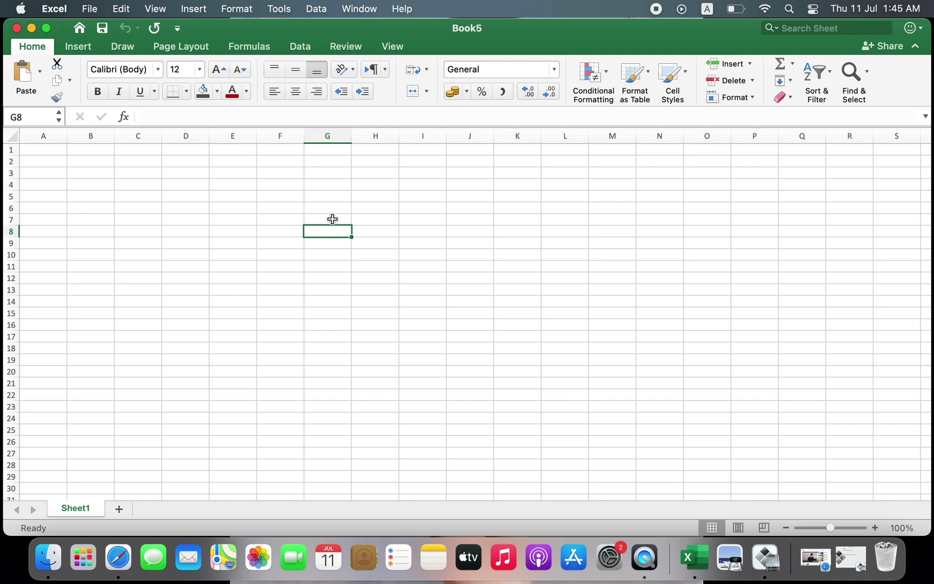
{"action": "left_click", "coordinate": [332, 219]}
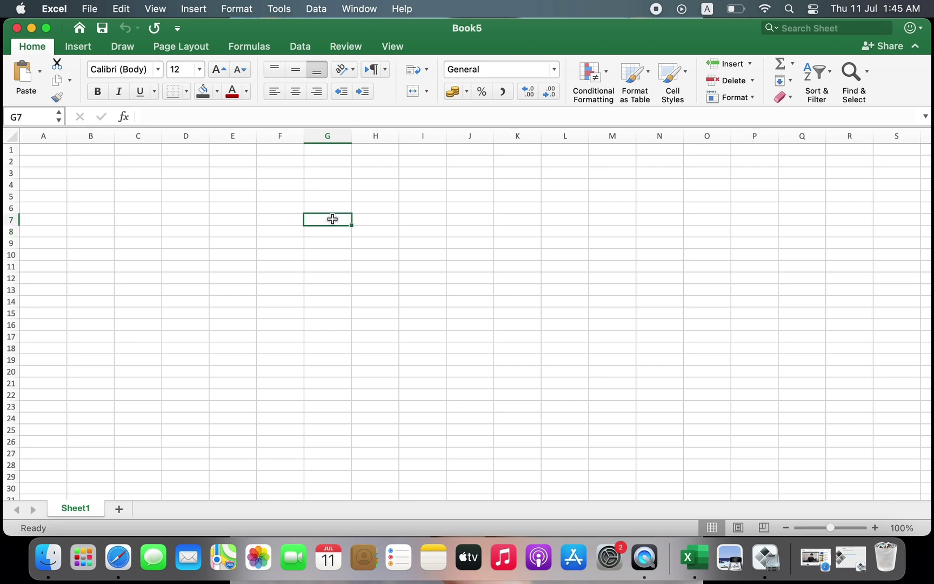
{"action": "type", "text": "ate"}
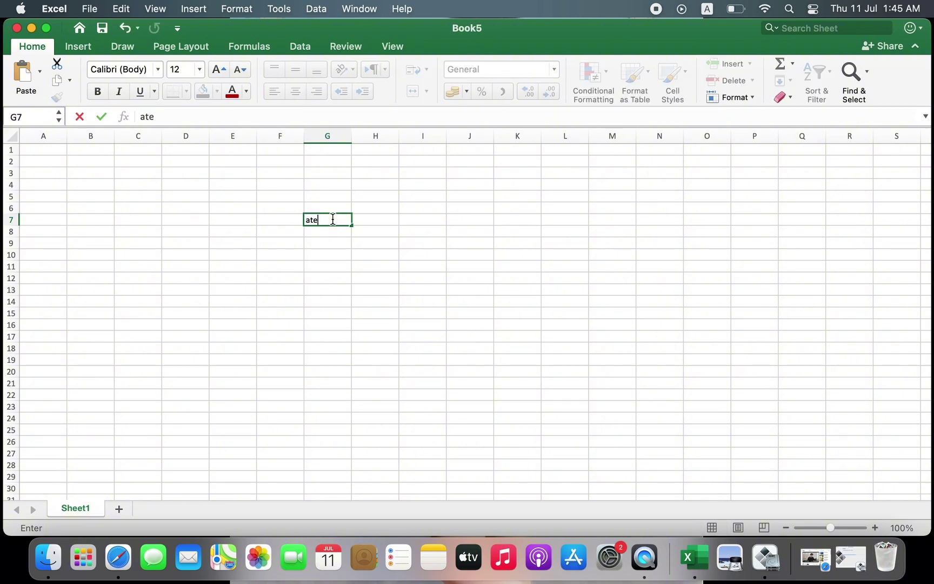
{"action": "type", "text": "e"}
{"action": "key", "text": "Return"}
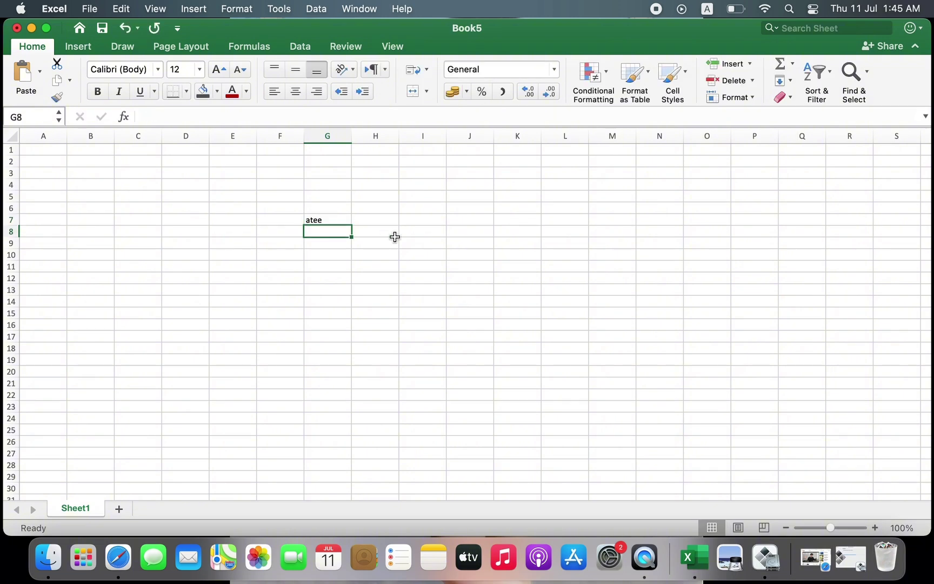
{"action": "type", "text": "12"}
{"action": "type", "text": "34"}
{"action": "key", "text": "Return"}
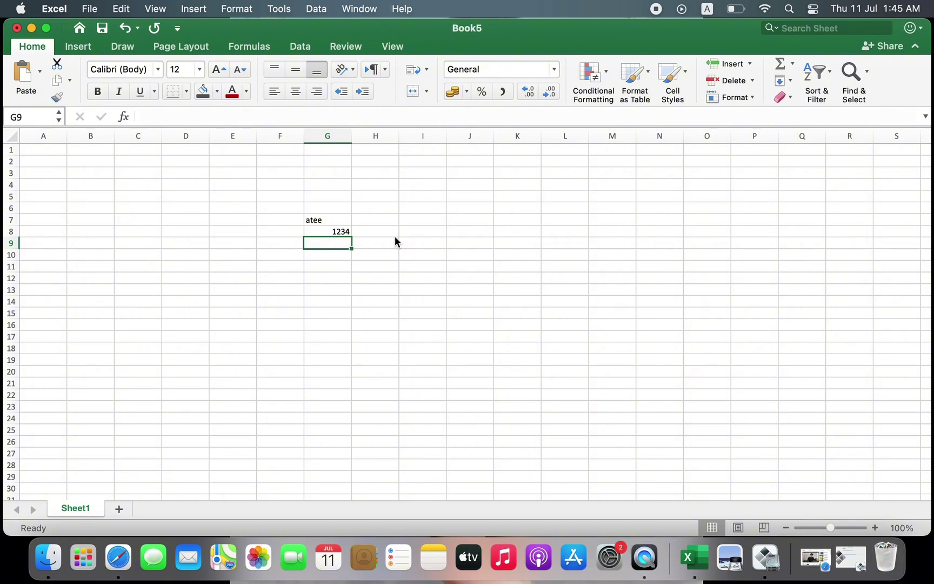
Step: Enter 1234 in cell H11
{"action": "left_click", "coordinate": [326, 231]}
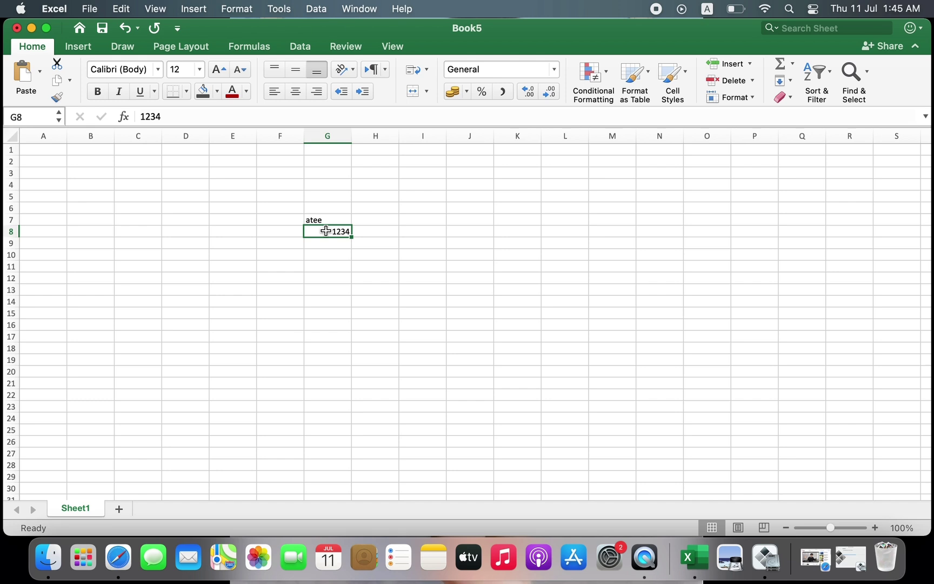
{"action": "left_click", "coordinate": [354, 264]}
{"action": "type", "text": "123"}
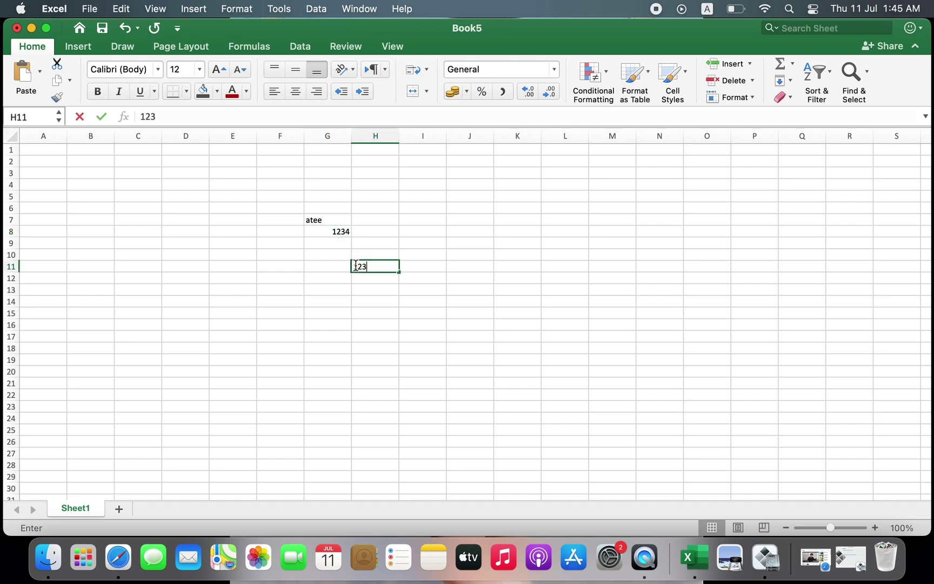
{"action": "type", "text": "4"}
{"action": "key", "text": "Return"}
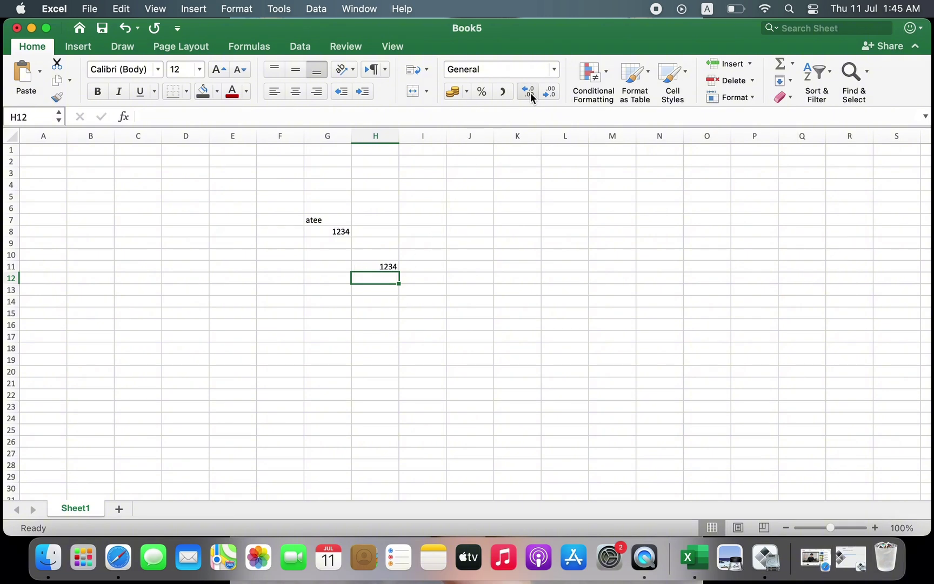
Step: Set cell H11's number format to Text
{"action": "left_click", "coordinate": [555, 69]}
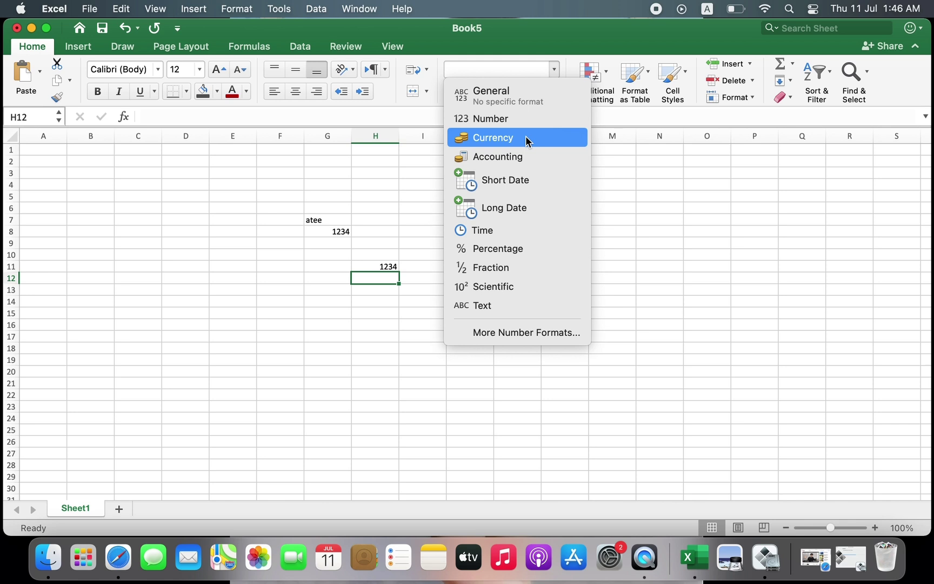
{"action": "left_click", "coordinate": [386, 278]}
{"action": "left_click", "coordinate": [386, 263]}
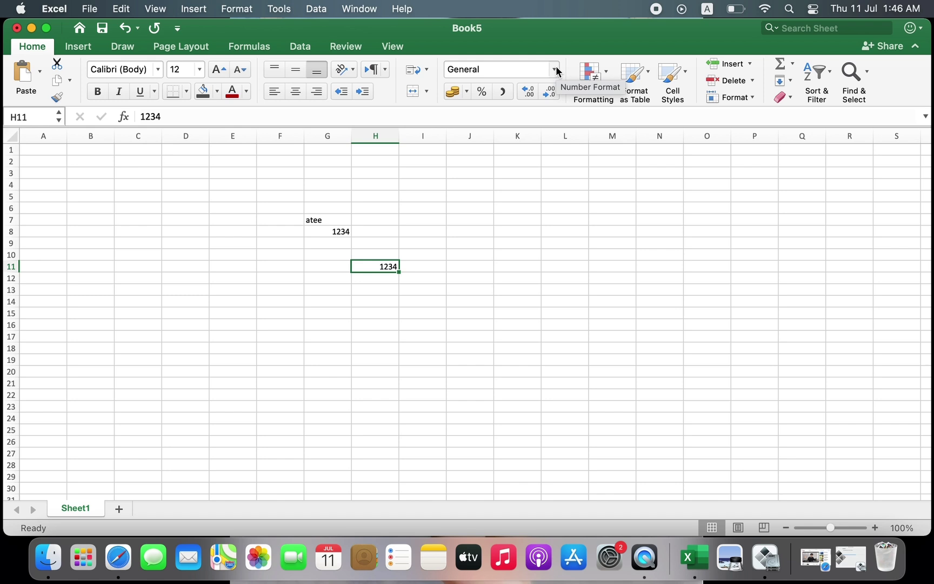
{"action": "left_click", "coordinate": [555, 70]}
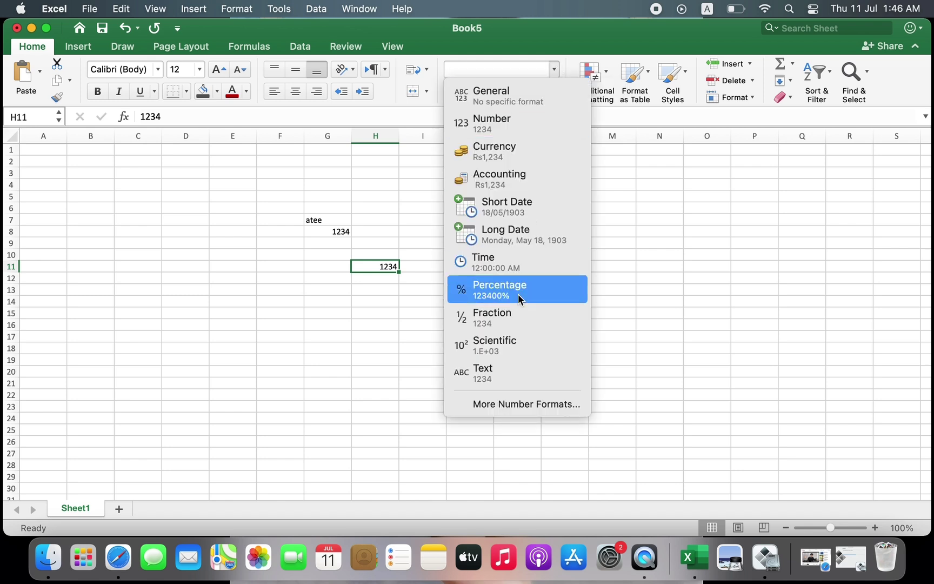
{"action": "left_click", "coordinate": [514, 368]}
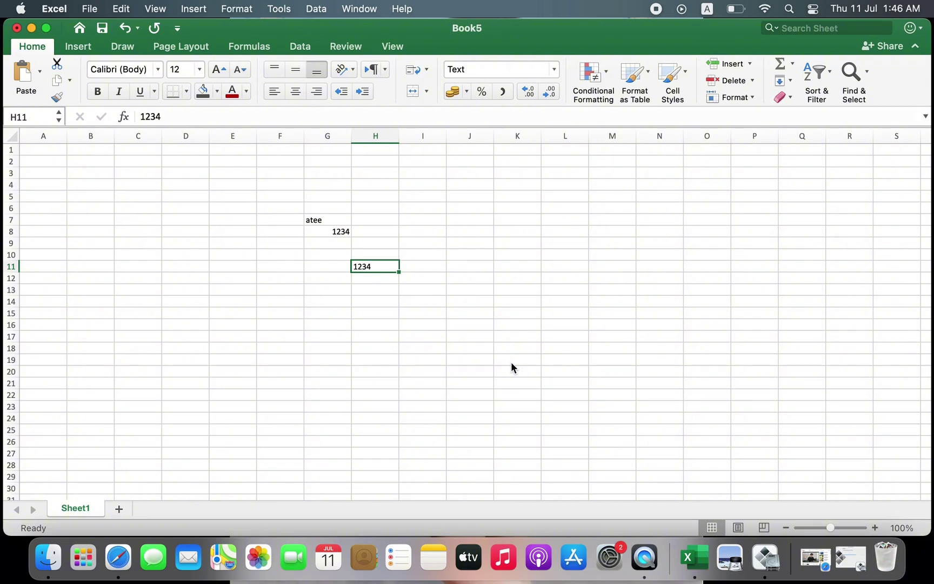
Step: Change H11's entry from 1234 to a1234
{"action": "double_click", "coordinate": [368, 265]}
{"action": "type", "text": "a"}
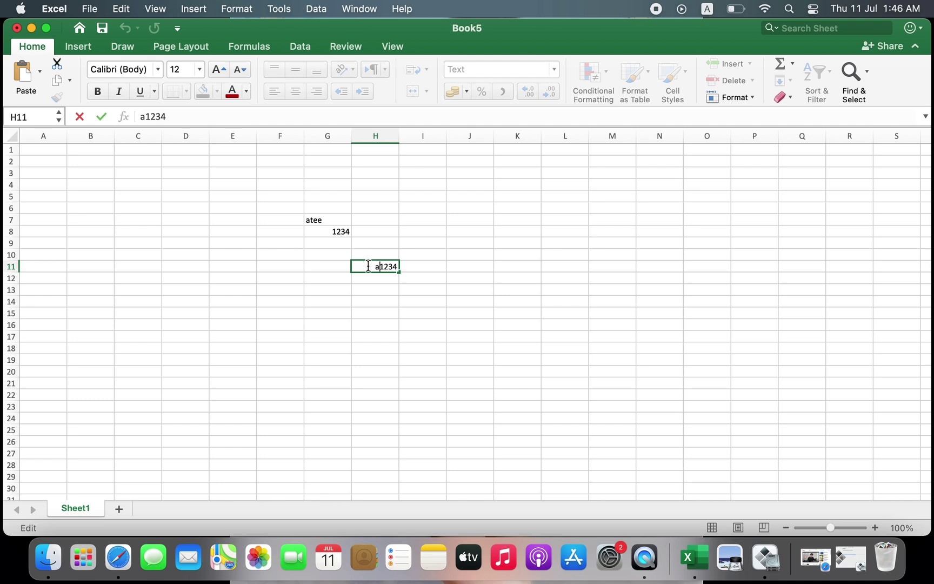
{"action": "key", "text": "Return"}
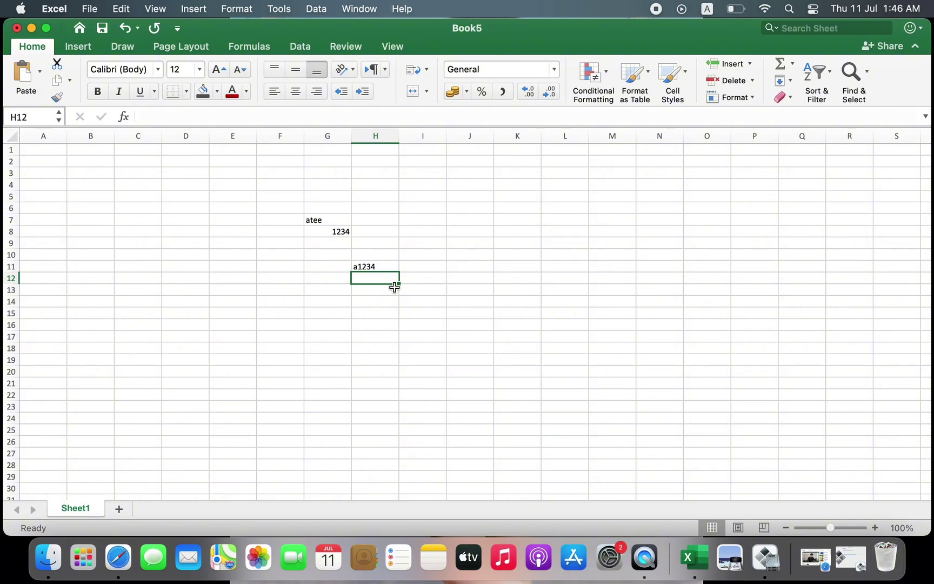
Step: Set the 1234 in G8 to Academy Engraved LET at font size 100
{"action": "left_click", "coordinate": [337, 230]}
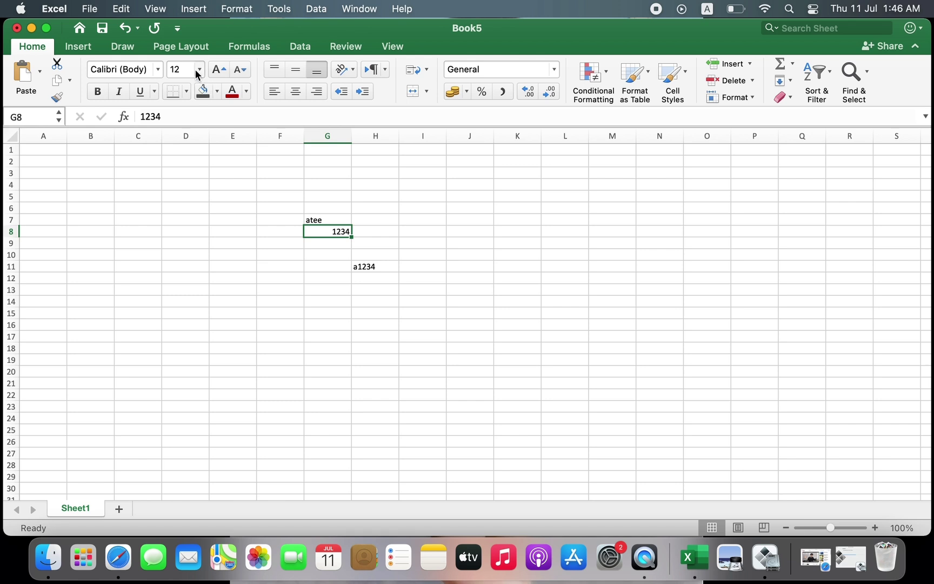
{"action": "left_click", "coordinate": [159, 70]}
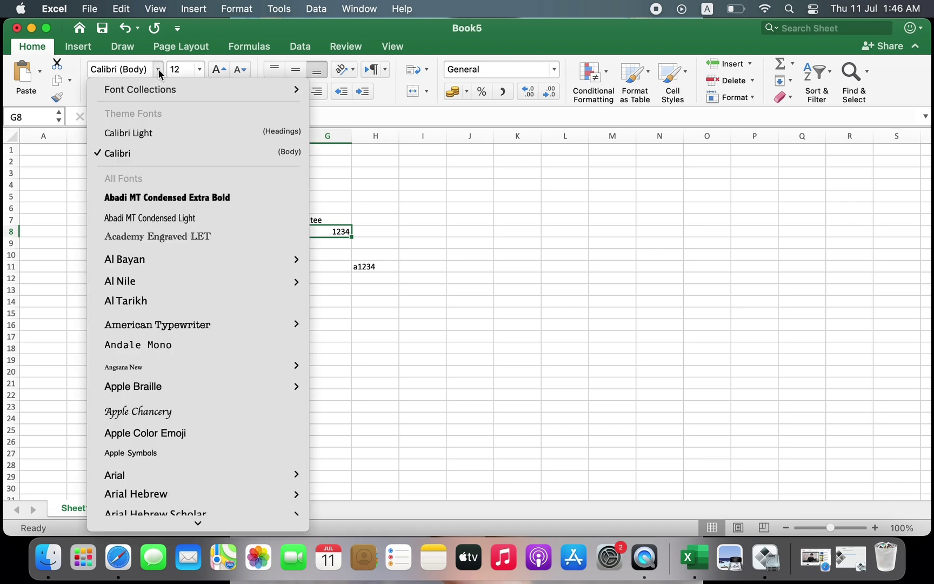
{"action": "left_click", "coordinate": [159, 244]}
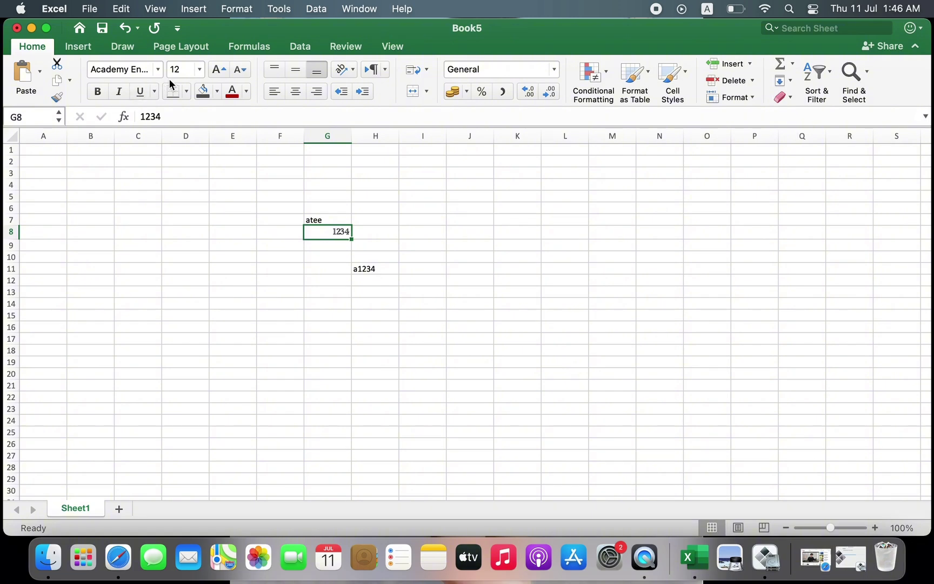
{"action": "left_click", "coordinate": [200, 70]}
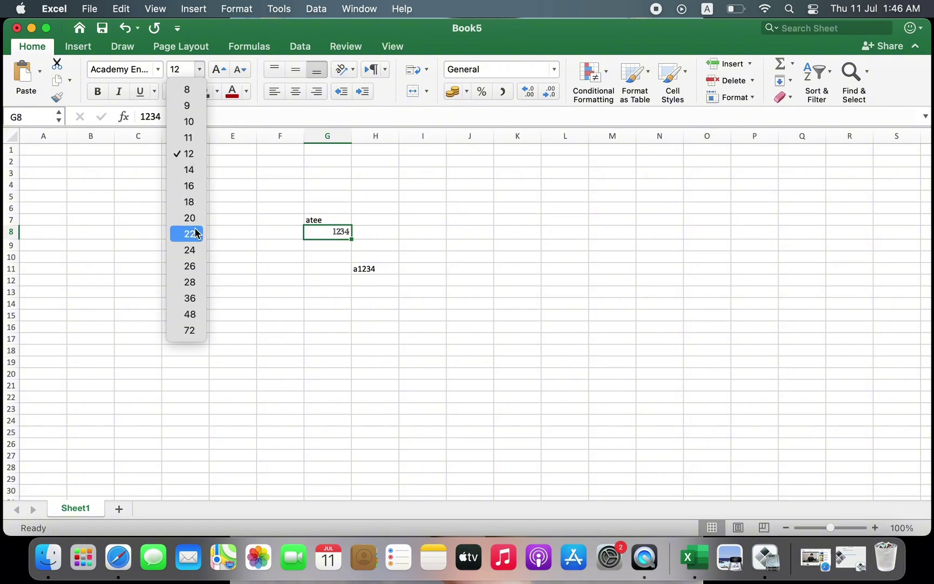
{"action": "left_click", "coordinate": [192, 266]}
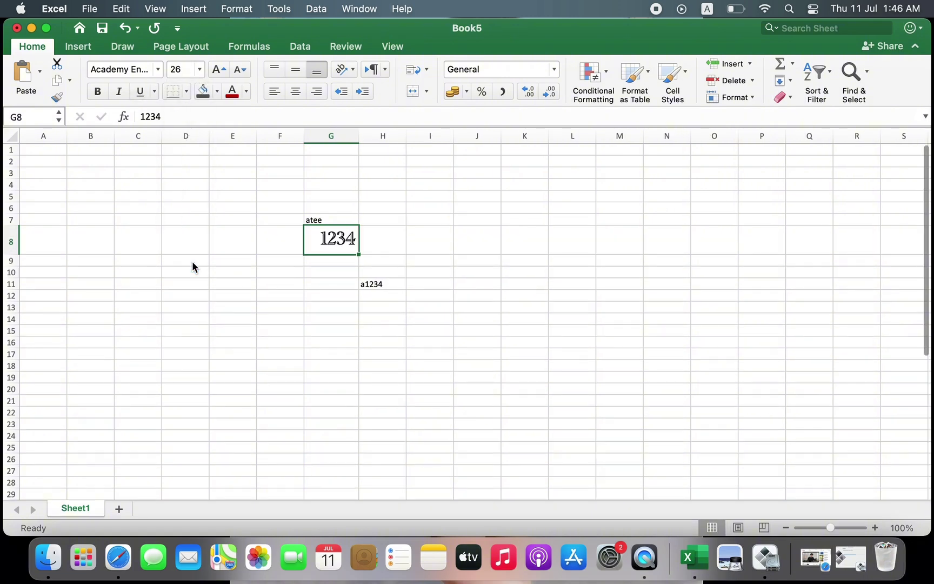
{"action": "left_click", "coordinate": [182, 66]}
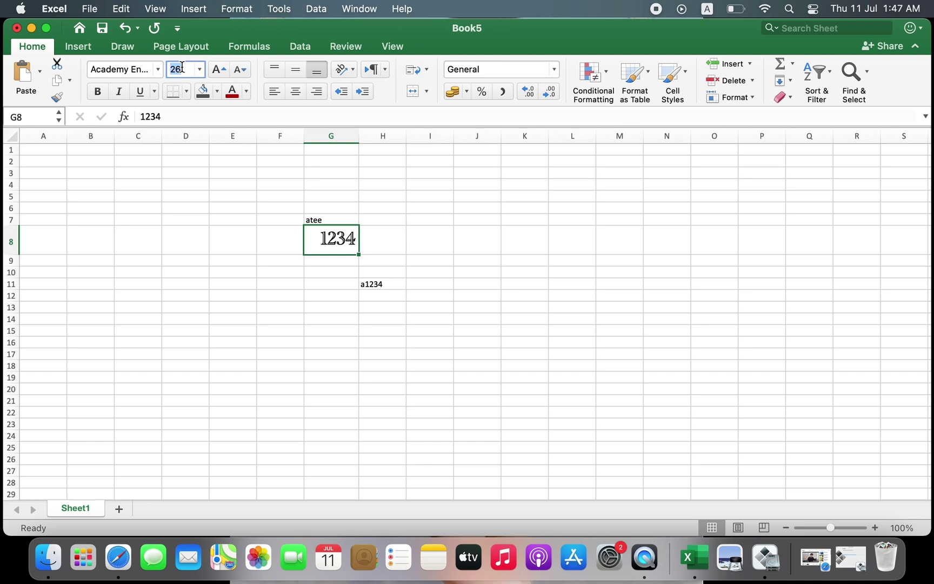
{"action": "type", "text": "100"}
{"action": "key", "text": "Return"}
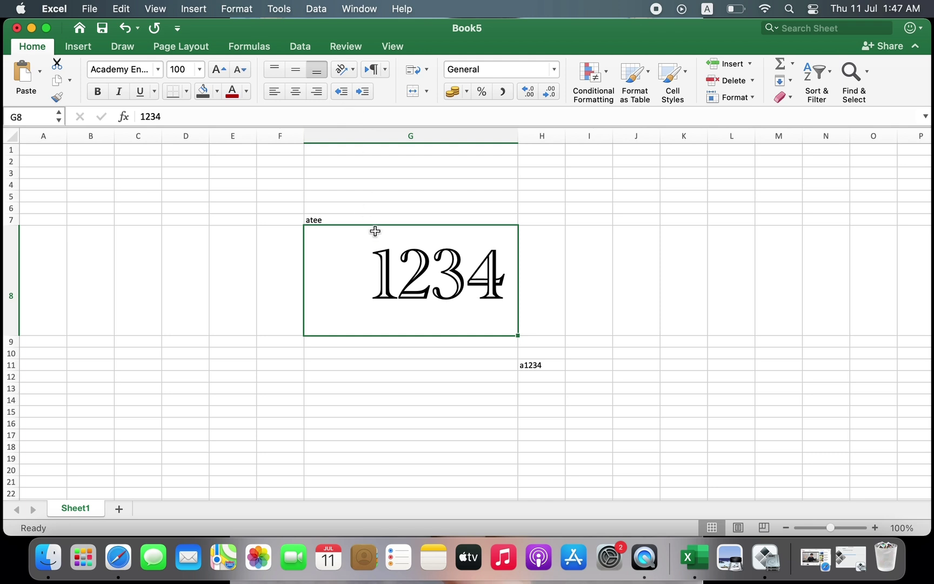
{"action": "left_click", "coordinate": [537, 269]}
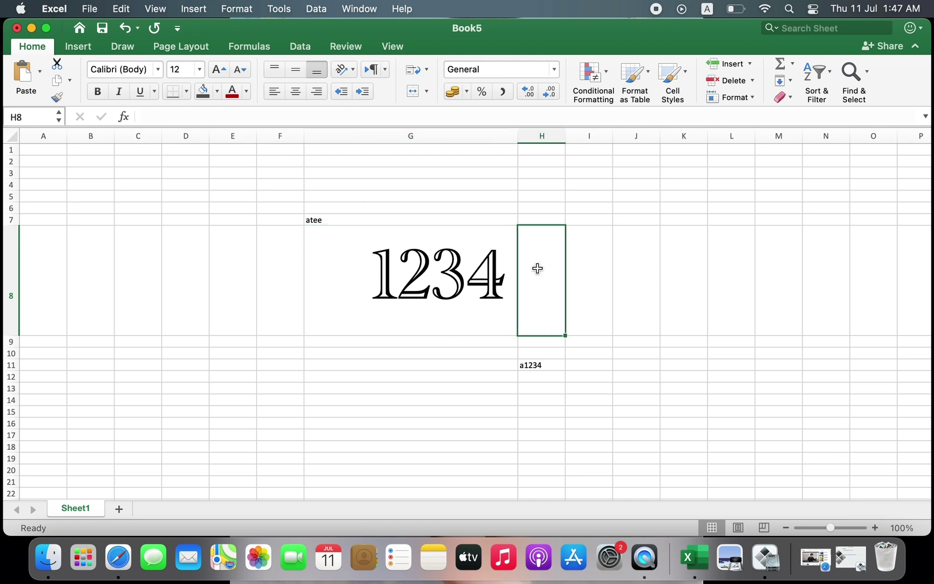
{"action": "left_click", "coordinate": [455, 265]}
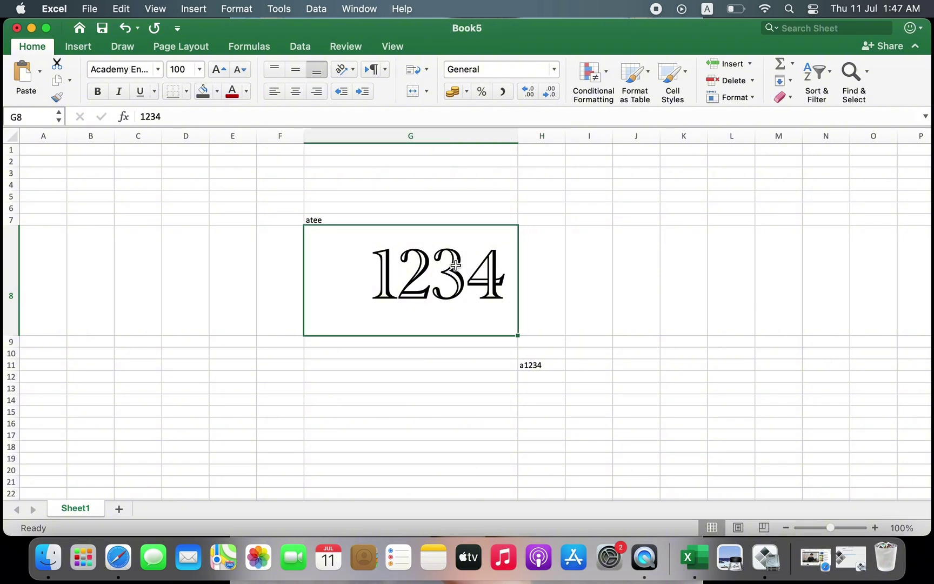
Step: Colour the large 1234 in G8 with the dark orange theme colour
{"action": "left_click", "coordinate": [247, 92]}
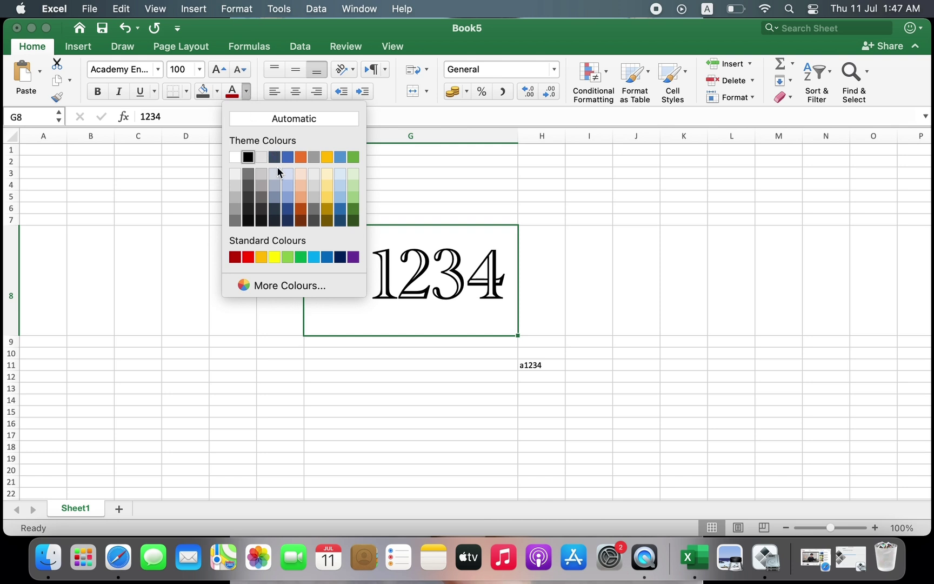
{"action": "left_click", "coordinate": [301, 218]}
{"action": "left_click", "coordinate": [533, 289]}
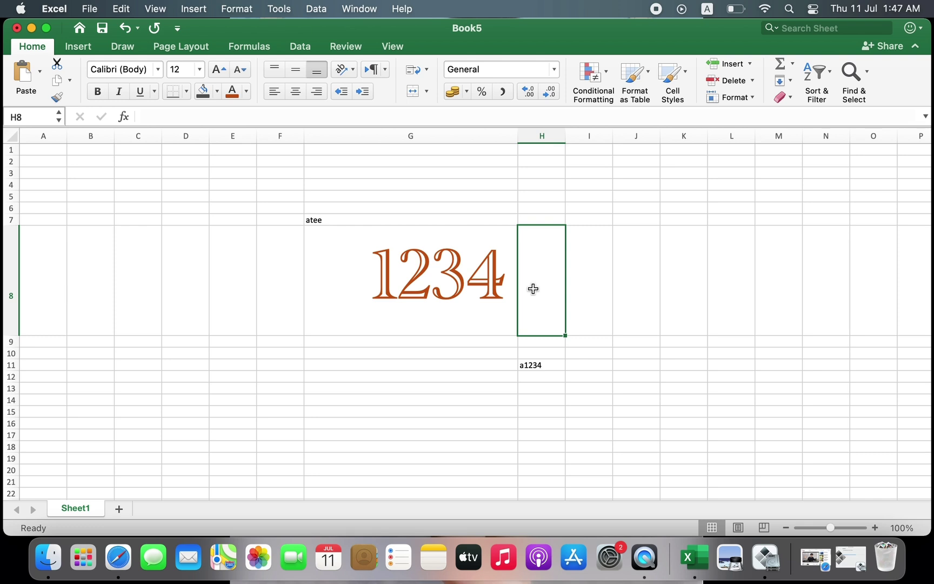
{"action": "left_click", "coordinate": [479, 289]}
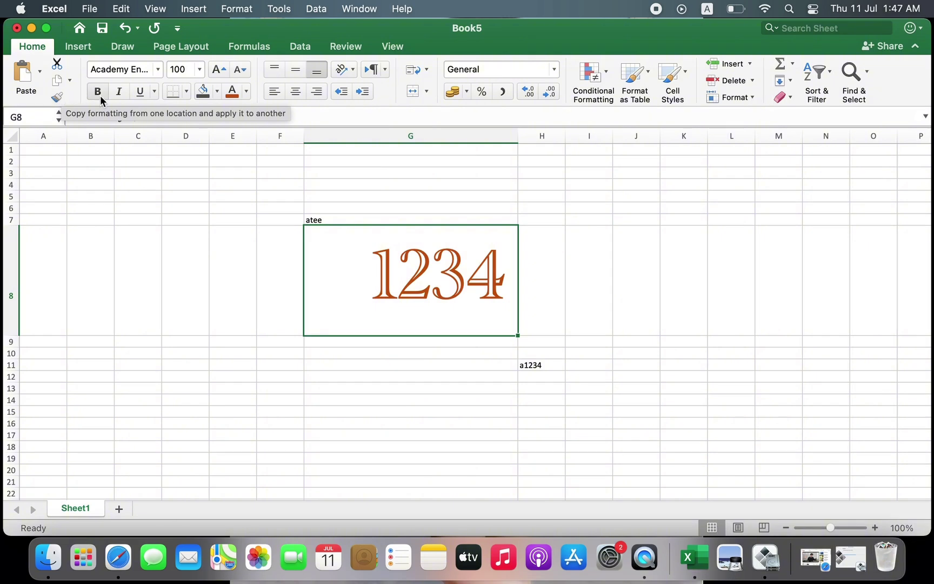
Step: Copy G8's formatting onto the atee in G7 using Format Painter
{"action": "left_click", "coordinate": [57, 98]}
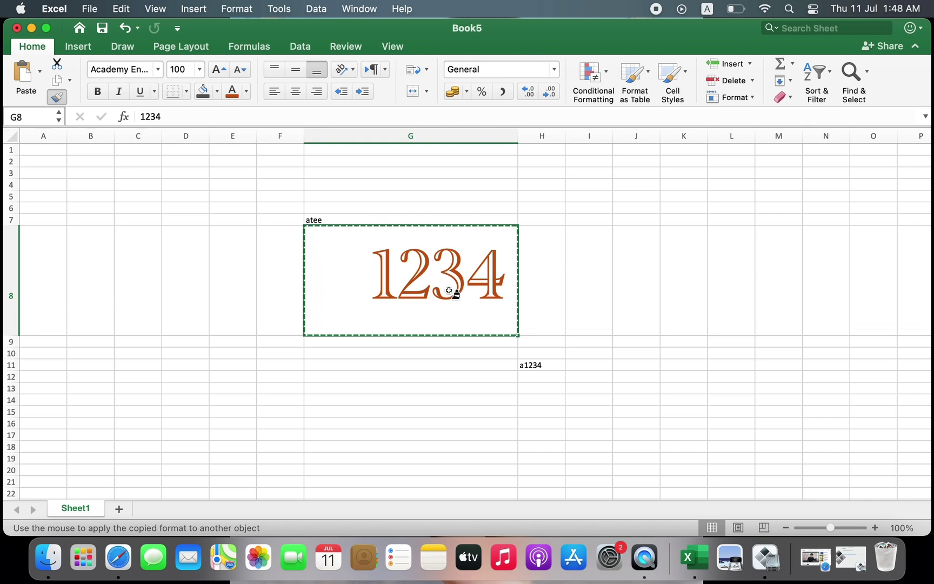
{"action": "left_click", "coordinate": [337, 224]}
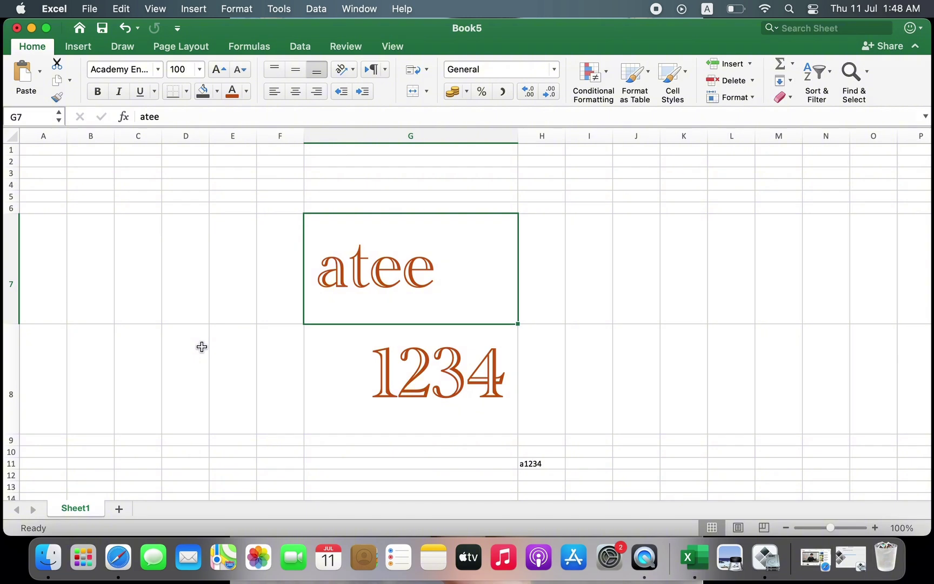
Step: Add Sheet2 and select the range F6:L18 on it
{"action": "left_click", "coordinate": [118, 509]}
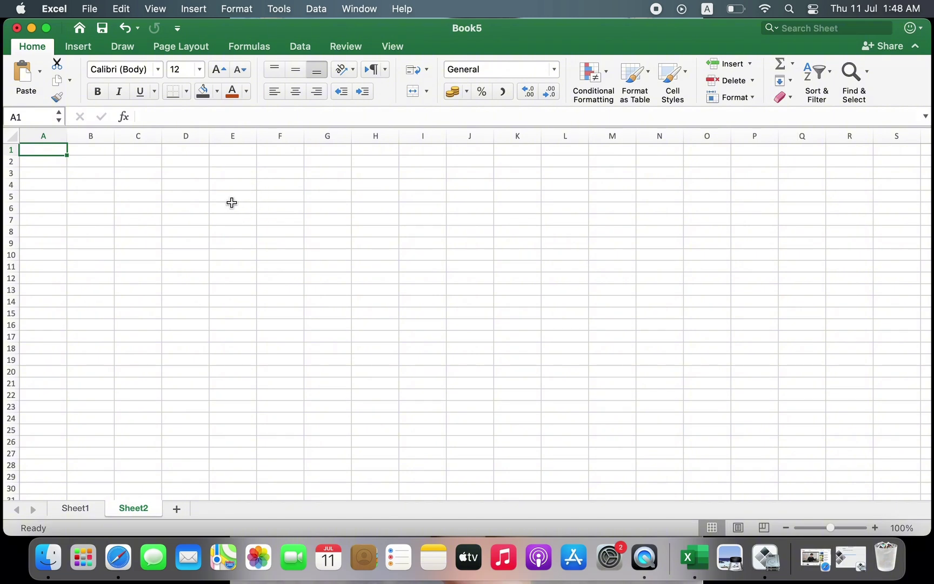
{"action": "left_click_drag", "start_coordinate": [215, 198], "coordinate": [621, 360]}
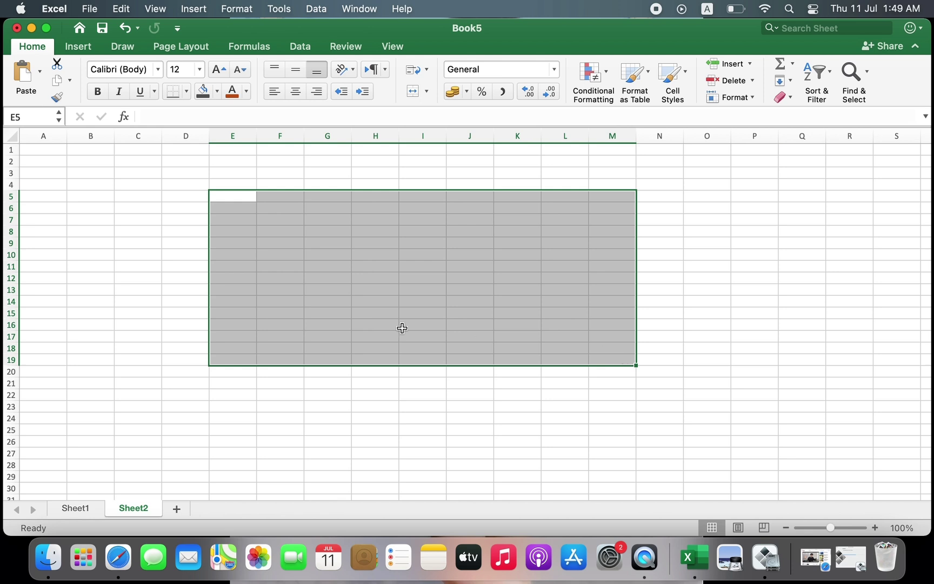
{"action": "left_click", "coordinate": [205, 210]}
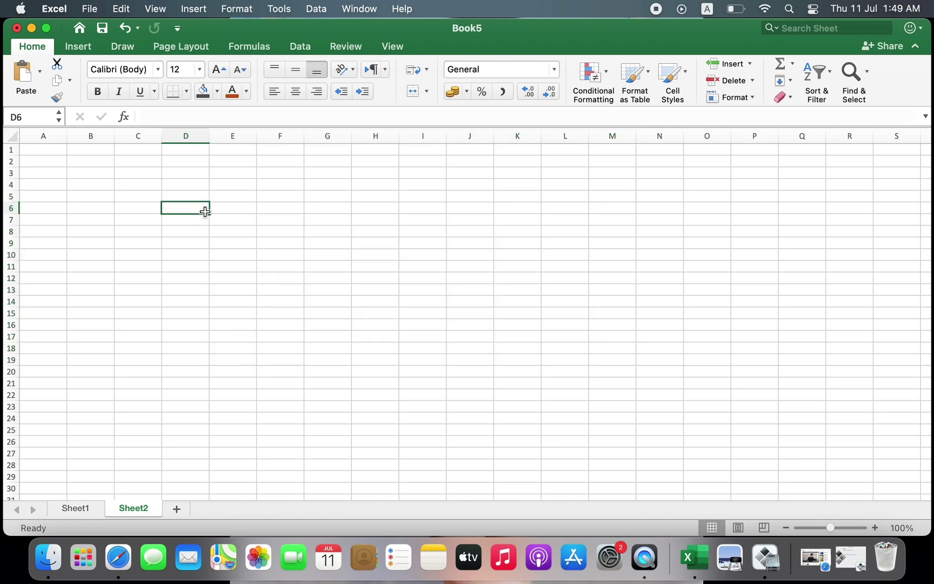
{"action": "left_click", "coordinate": [261, 209]}
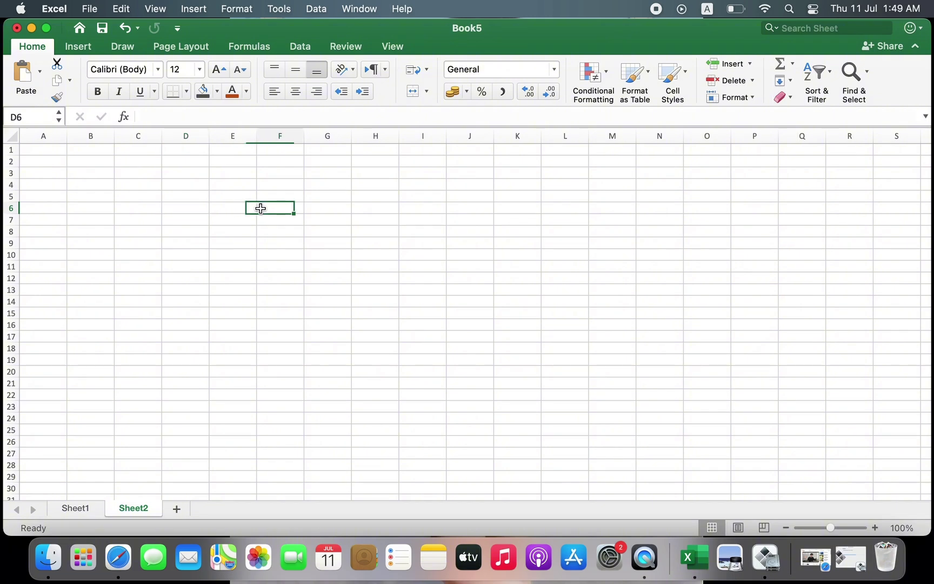
{"action": "left_click_drag", "start_coordinate": [259, 207], "coordinate": [557, 348]}
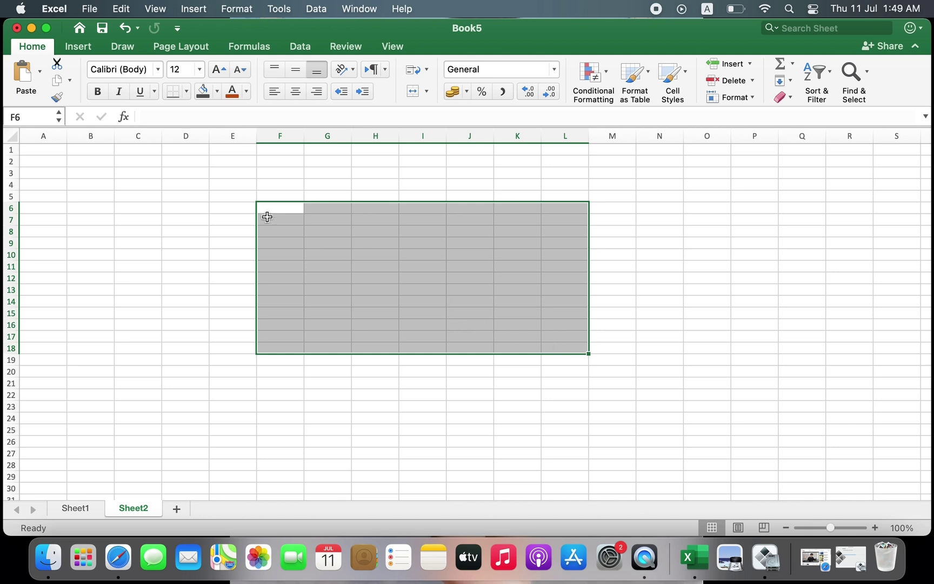
Step: Apply All Borders to F6:L18 and deselect it to view the grid
{"action": "left_click", "coordinate": [186, 92]}
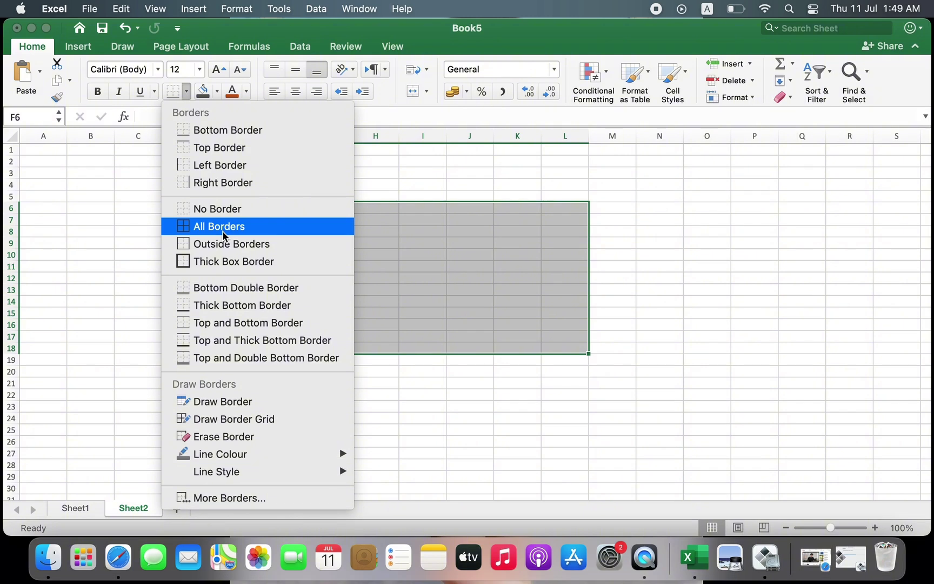
{"action": "left_click", "coordinate": [221, 227]}
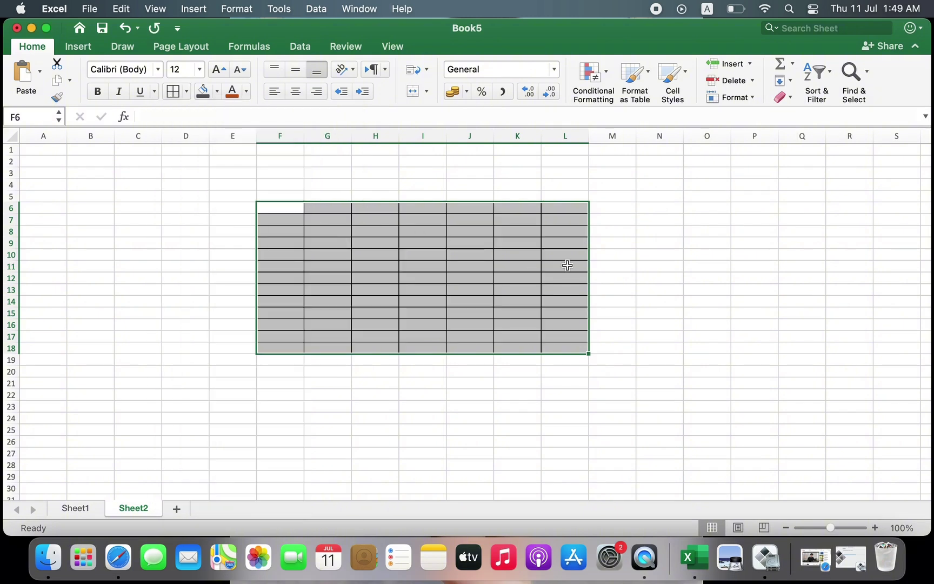
{"action": "left_click", "coordinate": [635, 264]}
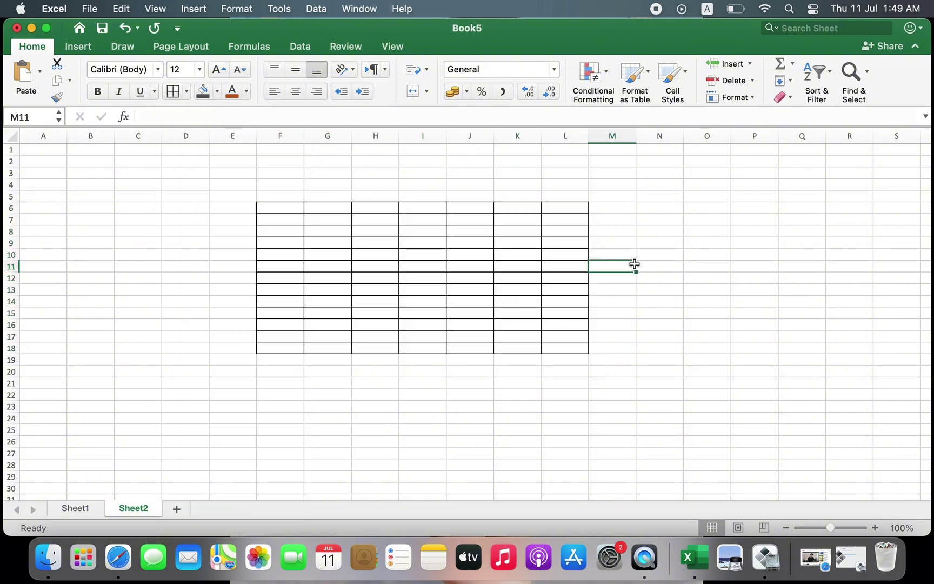